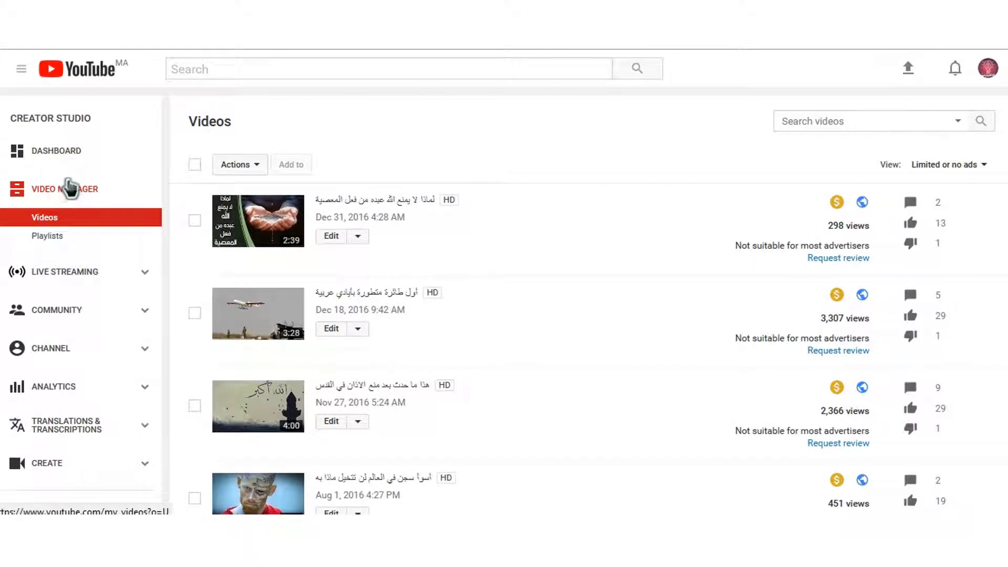
left_click(116, 185)
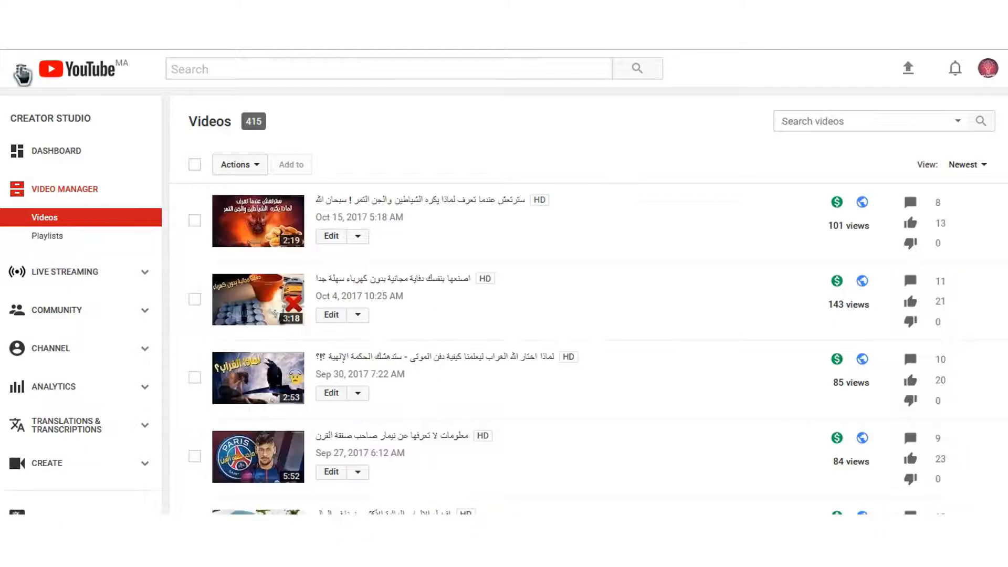
left_click(965, 165)
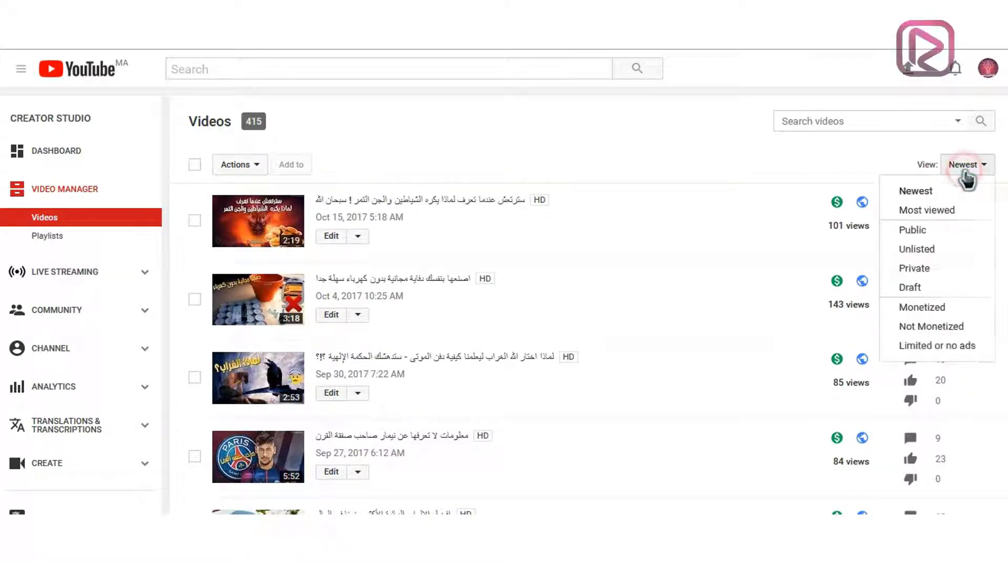
left_click(920, 347)
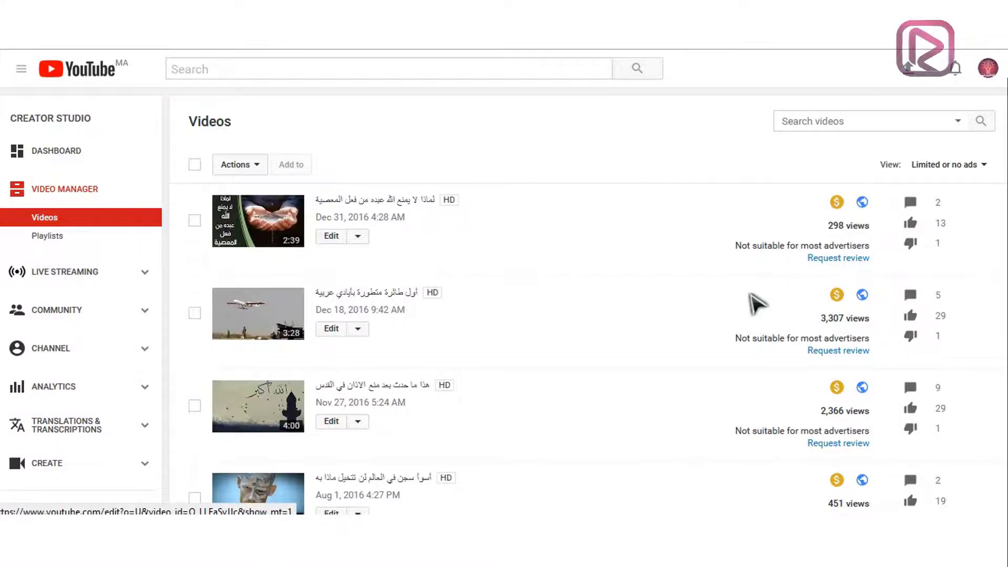
scroll(749, 288, "down", 2)
scroll(758, 301, "down", 1)
scroll(755, 303, "up", 1)
scroll(756, 303, "up", 2)
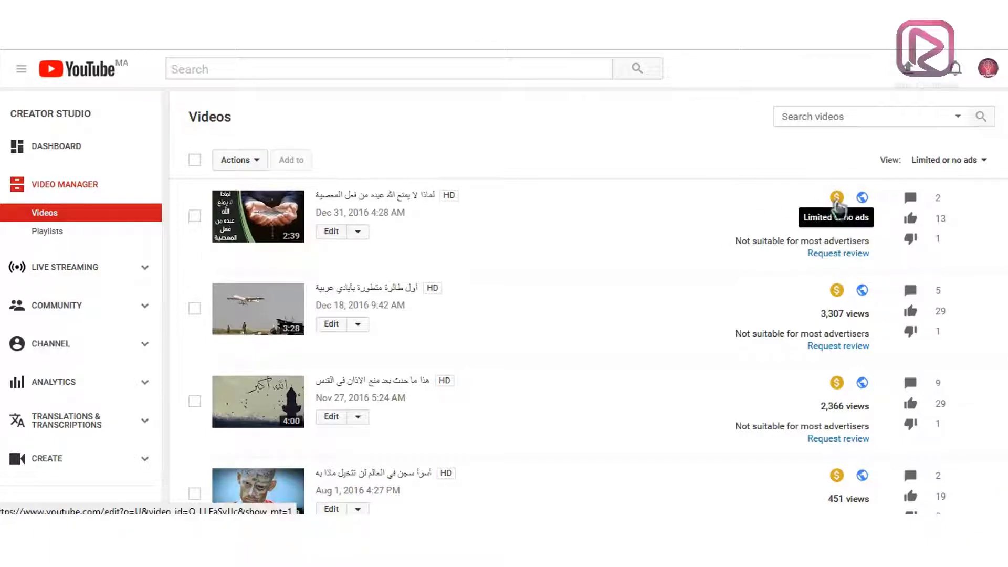
Open the Dec 31, 2016 video's yellow-$ Monetization tab and read its limited-ads explanation.
left_click(837, 205)
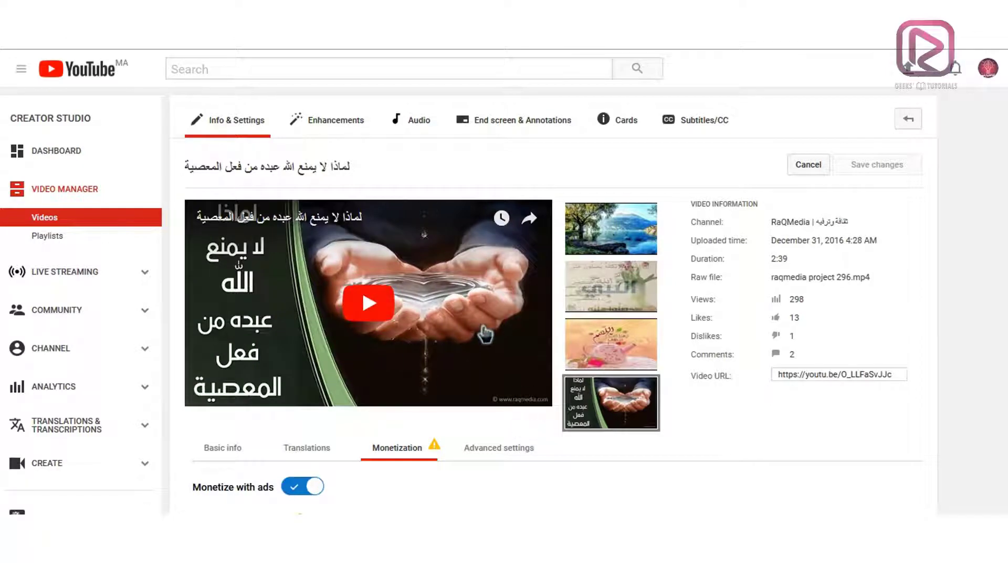
scroll(534, 367, "down", 3)
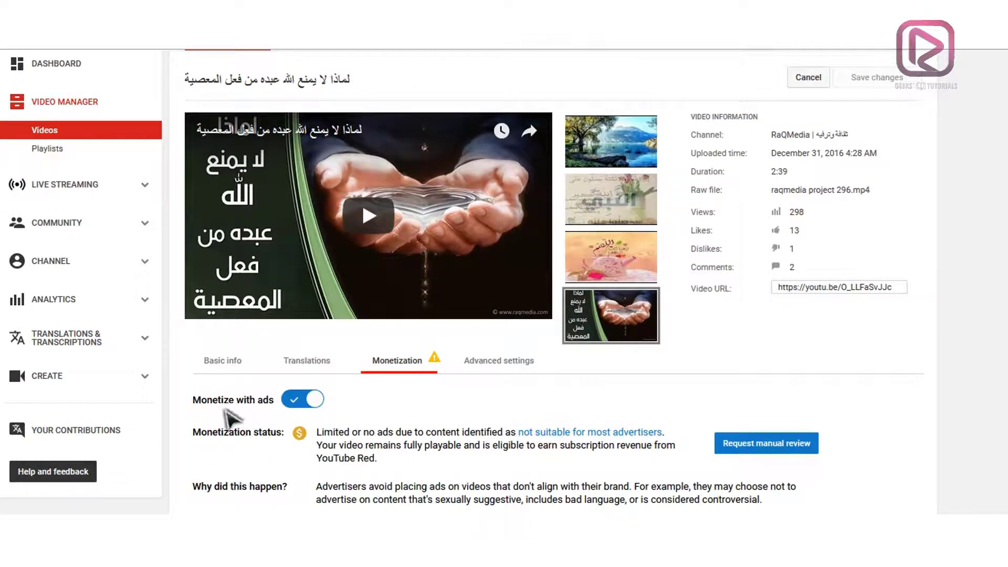
scroll(288, 448, "down", 2)
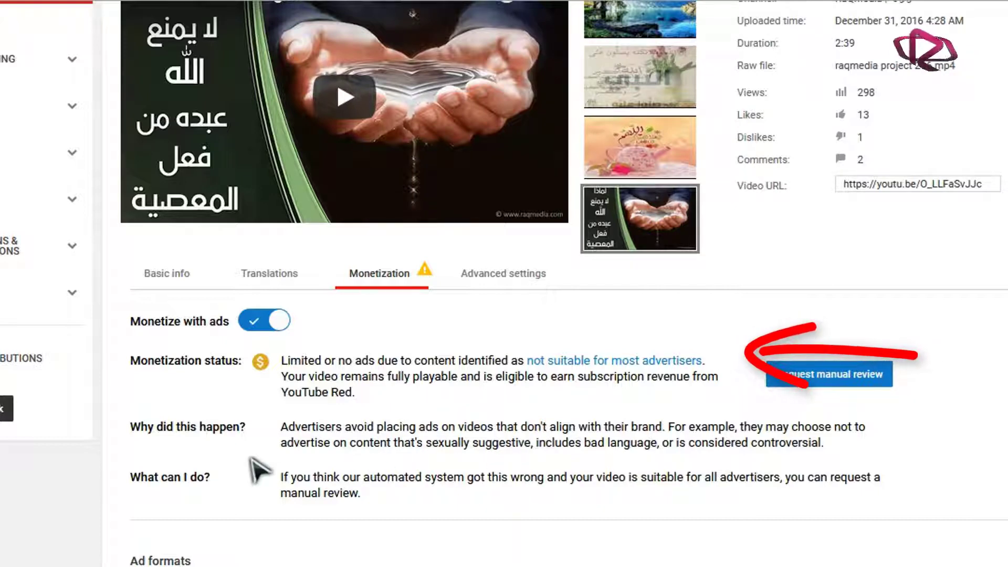
scroll(257, 451, "down", 1)
scroll(257, 451, "down", 2)
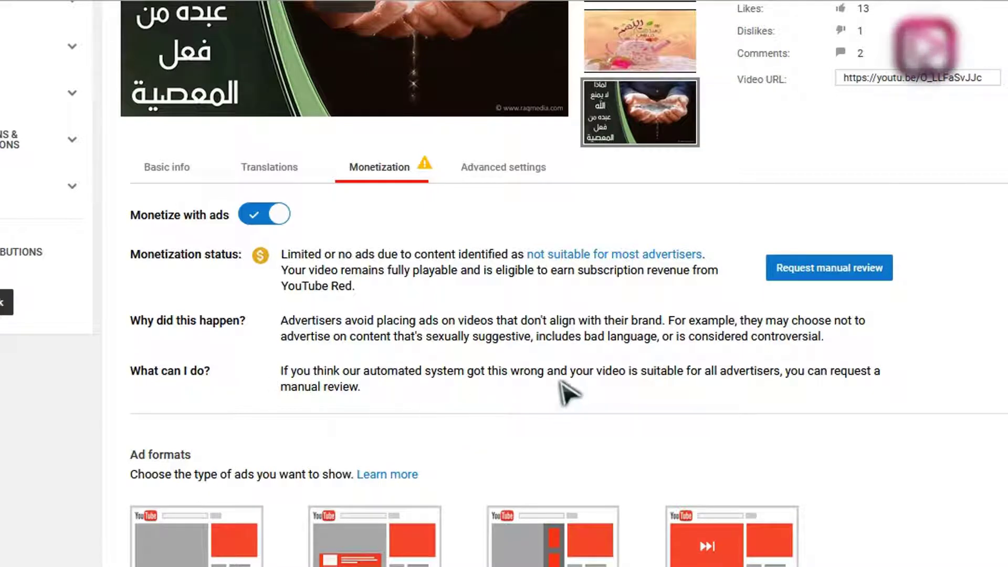
scroll(393, 308, "down", 2)
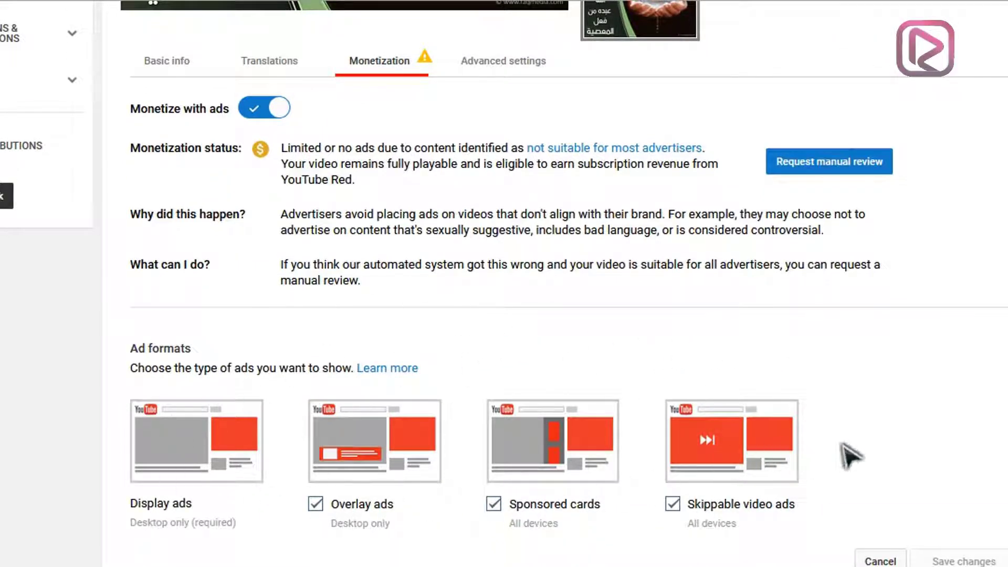
scroll(851, 393, "down", 3)
scroll(847, 388, "up", 4)
scroll(845, 388, "up", 2)
scroll(850, 322, "up", 2)
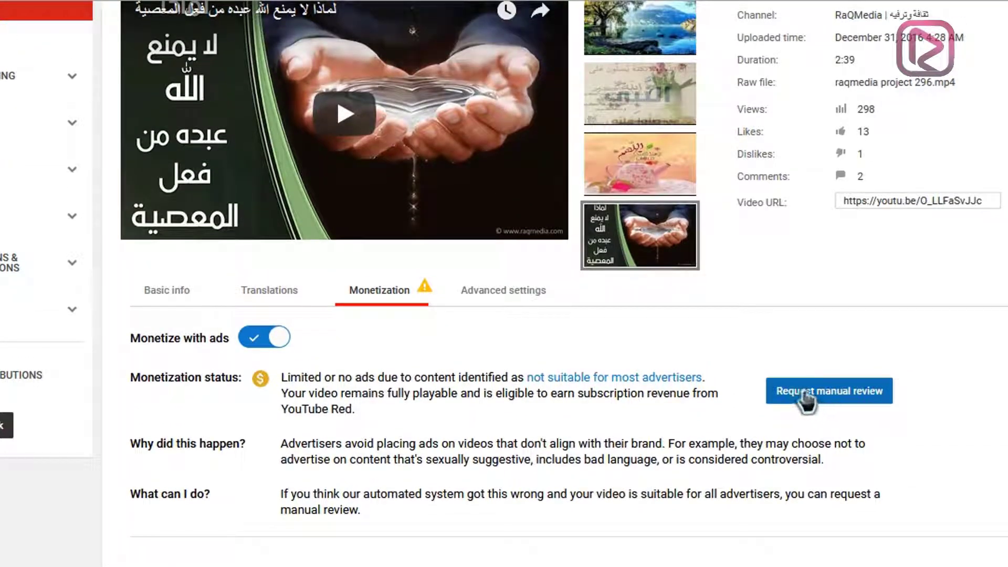
Switch to the video's Basic info and enlarge the description box to show all text.
left_click(175, 297)
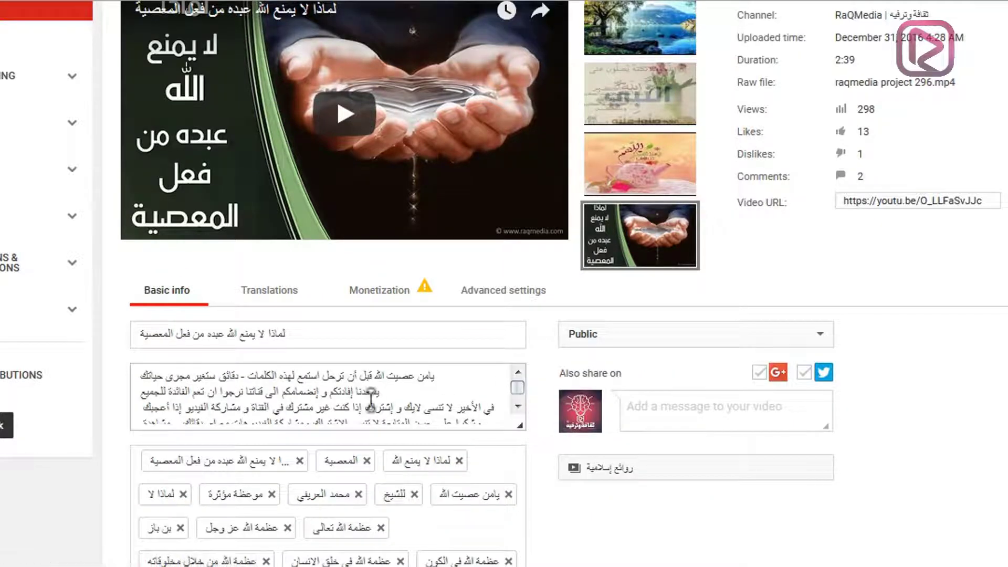
scroll(546, 490, "down", 3)
scroll(553, 499, "down", 1)
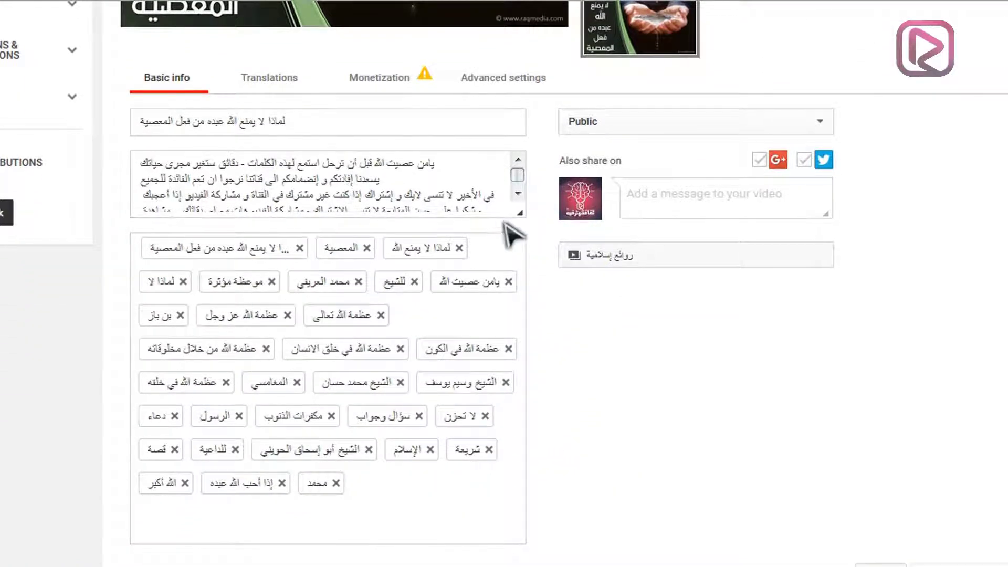
mouse_move(520, 216)
left_mouse_down()
mouse_move(500, 450)
mouse_move(517, 478)
left_mouse_up()
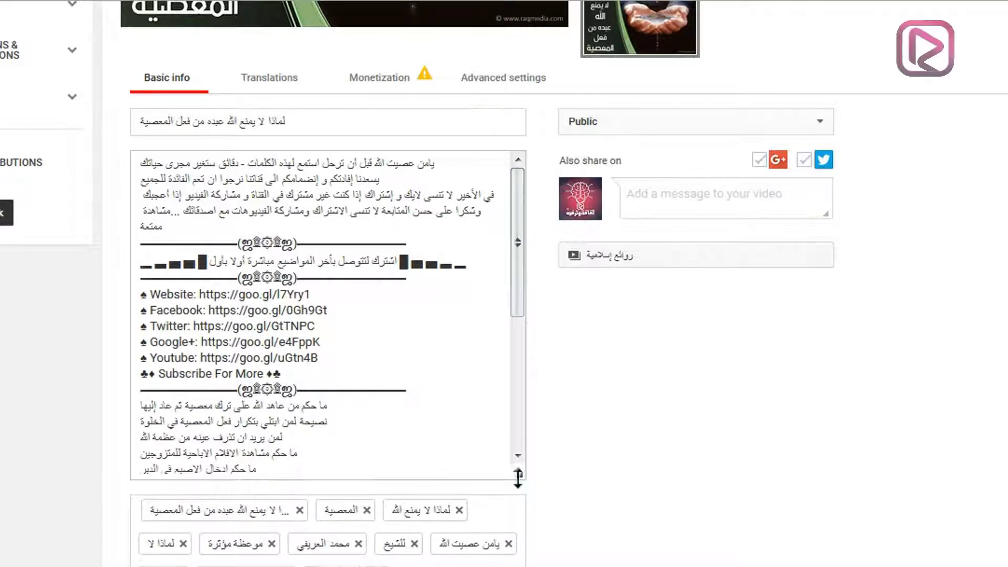
scroll(442, 437, "down", 3)
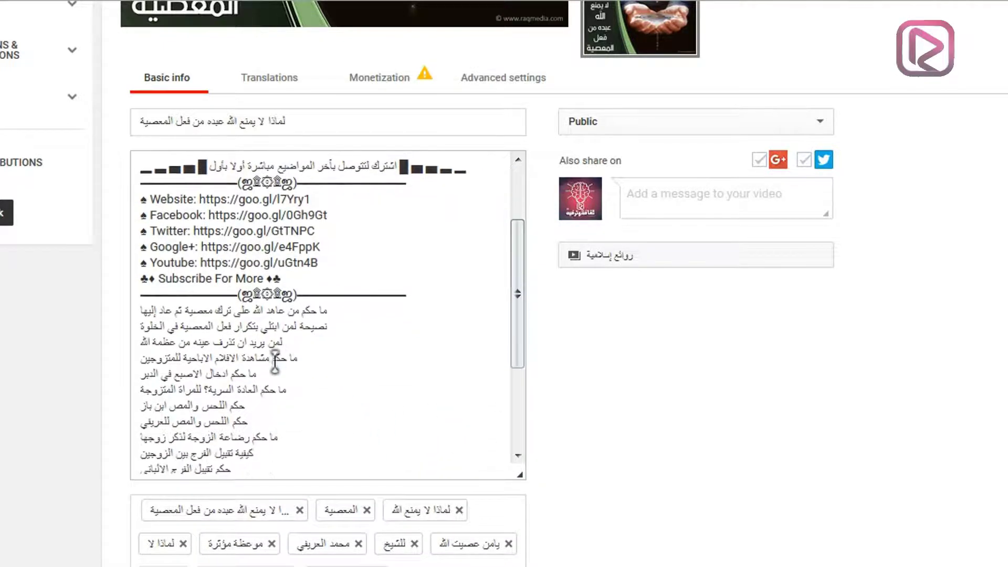
Delete the first three unwanted keyword lines from the description.
left_click(301, 357)
triple_click(297, 360)
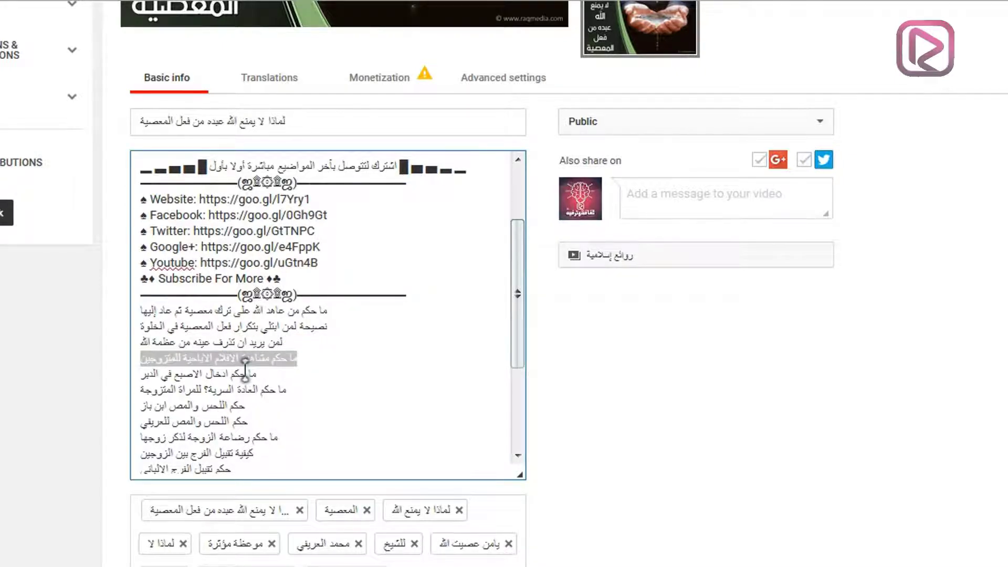
key("BackSpace")
key("ctrl+Shift_R")
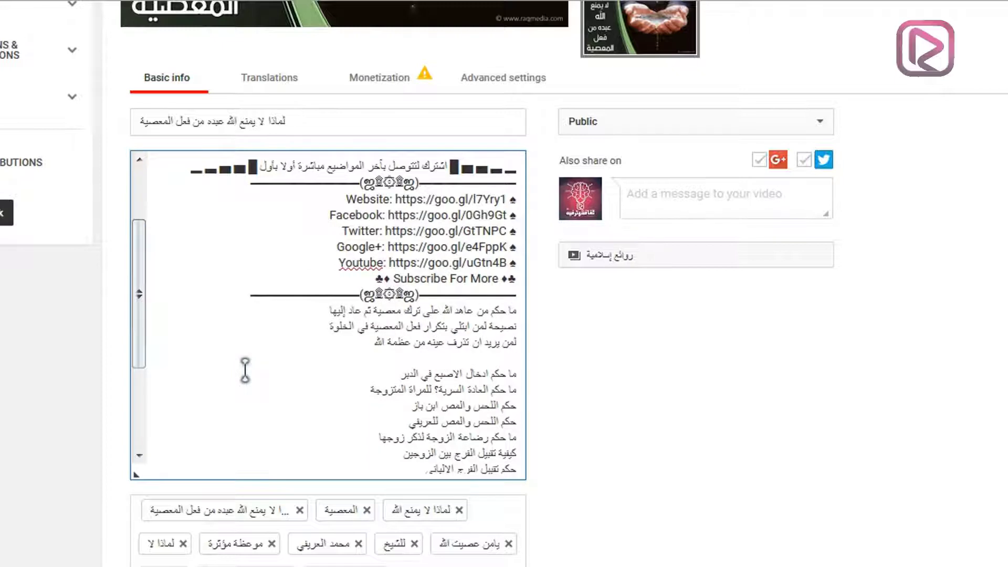
key("BackSpace")
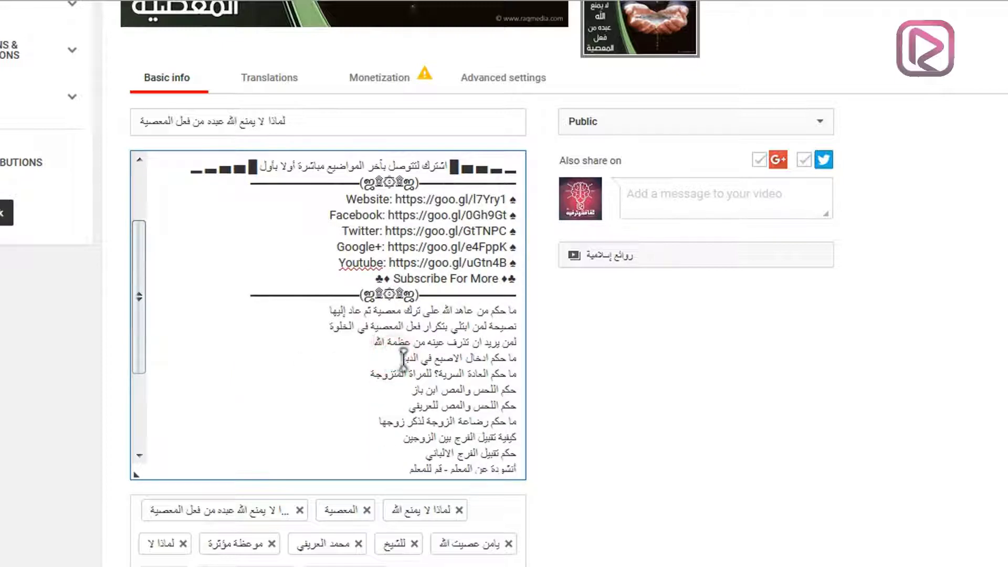
left_click_drag(403, 358, 523, 360)
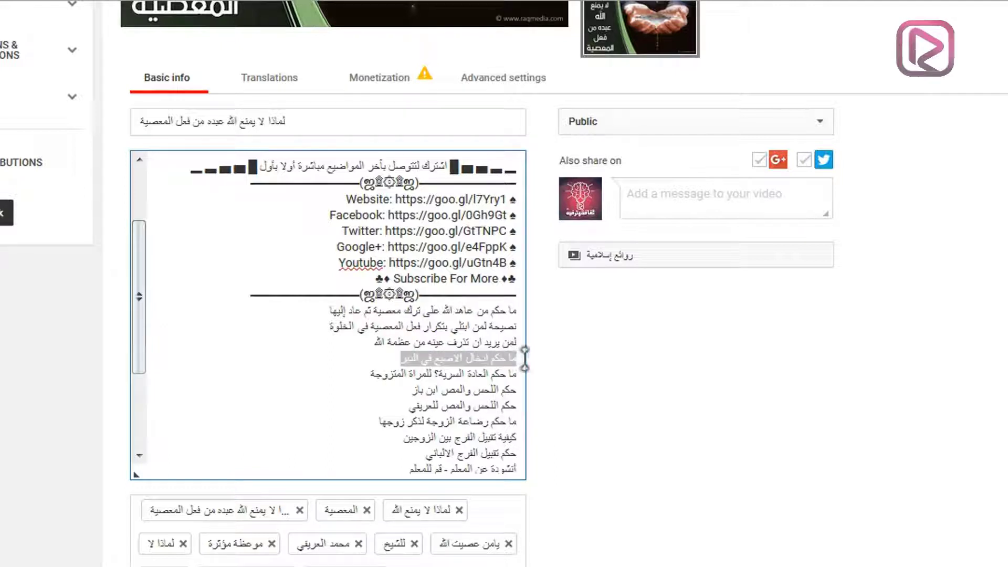
key("BackSpace")
left_click_drag(394, 374, 518, 374)
key("BackSpace")
key("BackSpace")
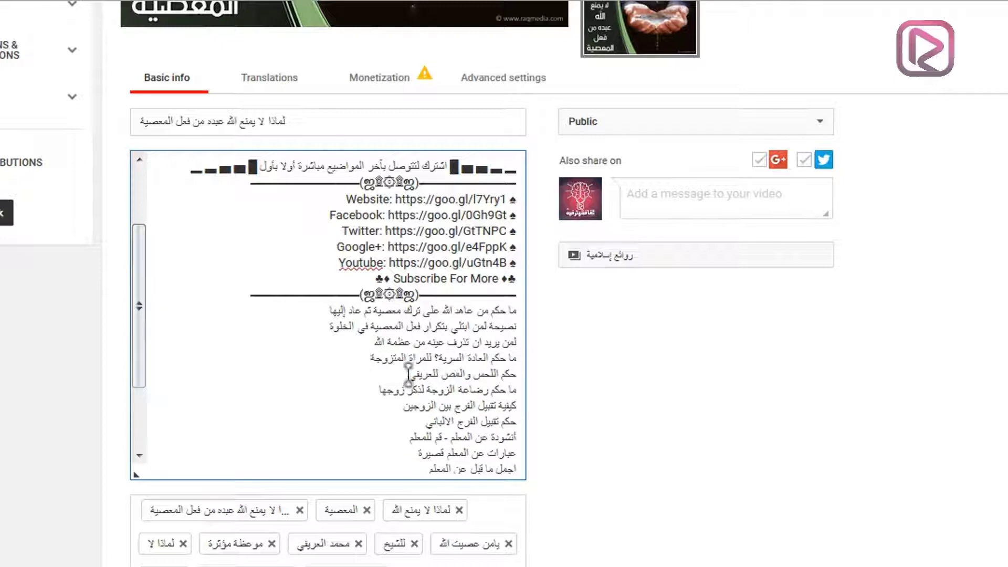
Remove a four-line keyword block and one more unwanted line, then review the description.
mouse_move(408, 374)
left_mouse_down()
mouse_move(430, 388)
mouse_move(519, 375)
left_mouse_up()
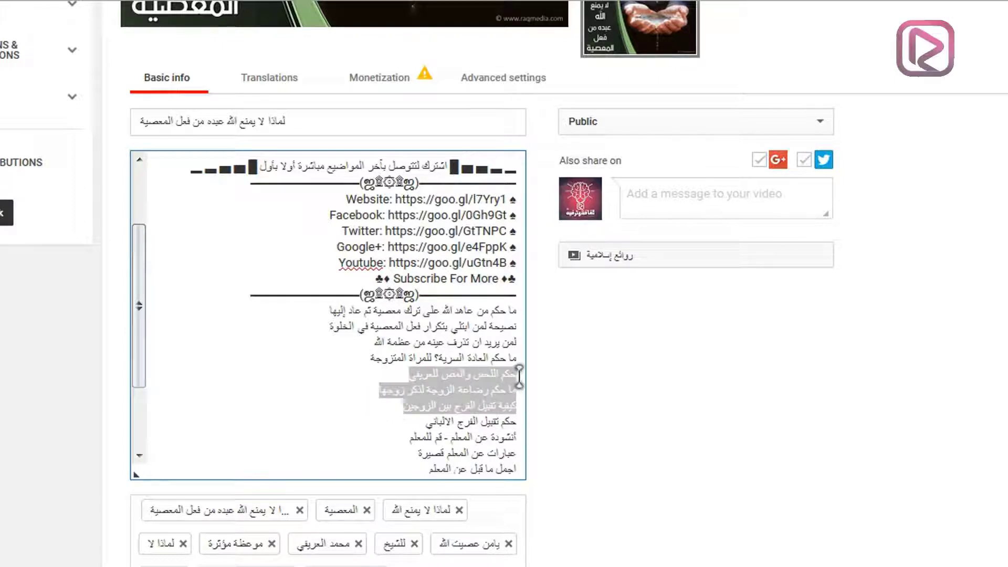
left_click(519, 375)
left_click_drag(519, 381, 521, 398)
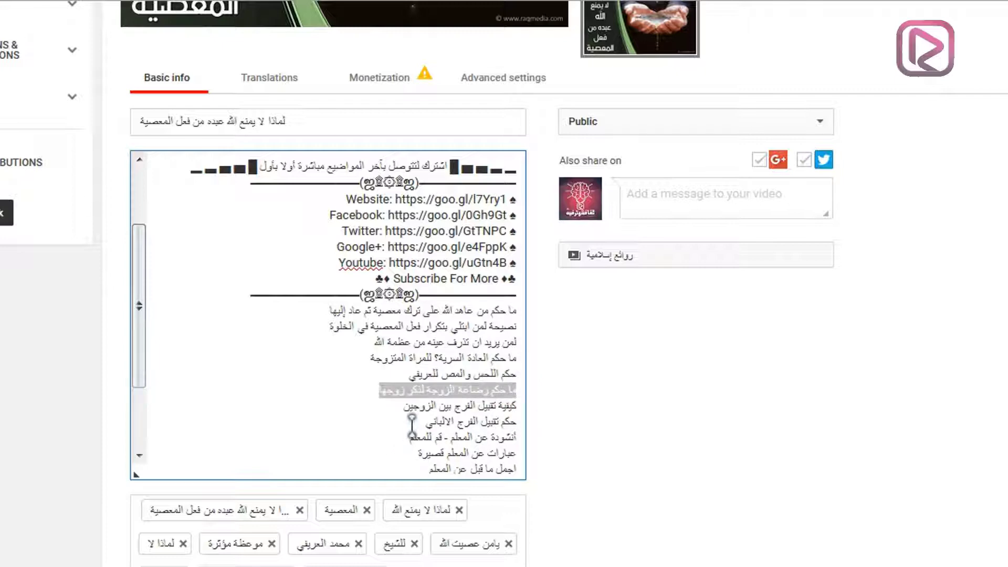
mouse_move(412, 425)
left_mouse_down()
mouse_move(513, 388)
mouse_move(516, 378)
left_mouse_up()
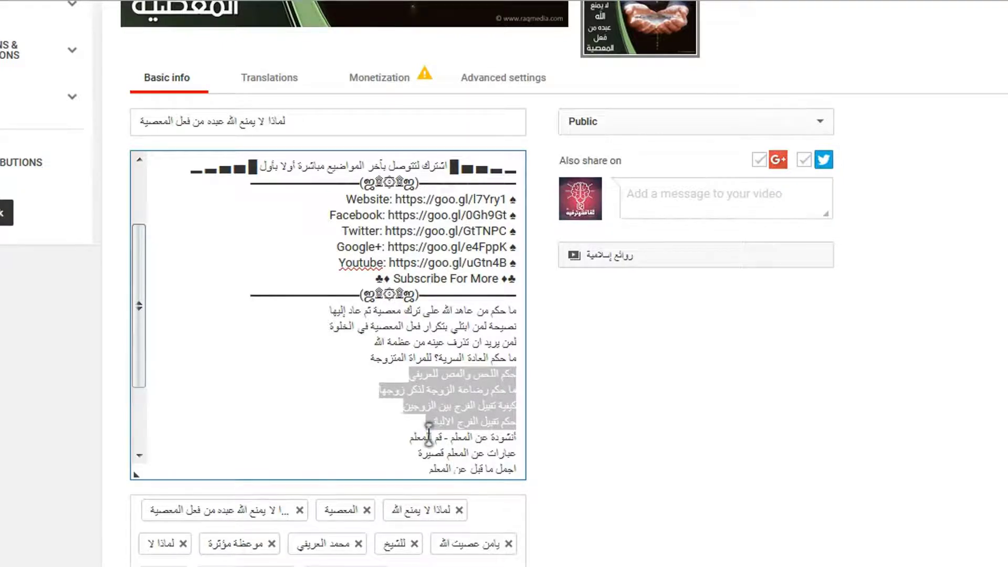
key("BackSpace")
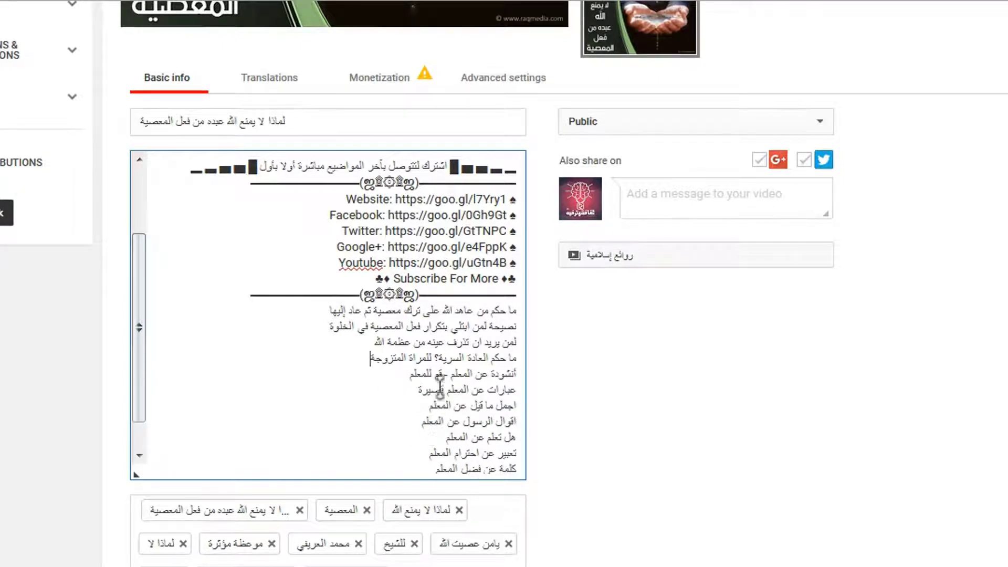
left_click_drag(371, 357, 517, 358)
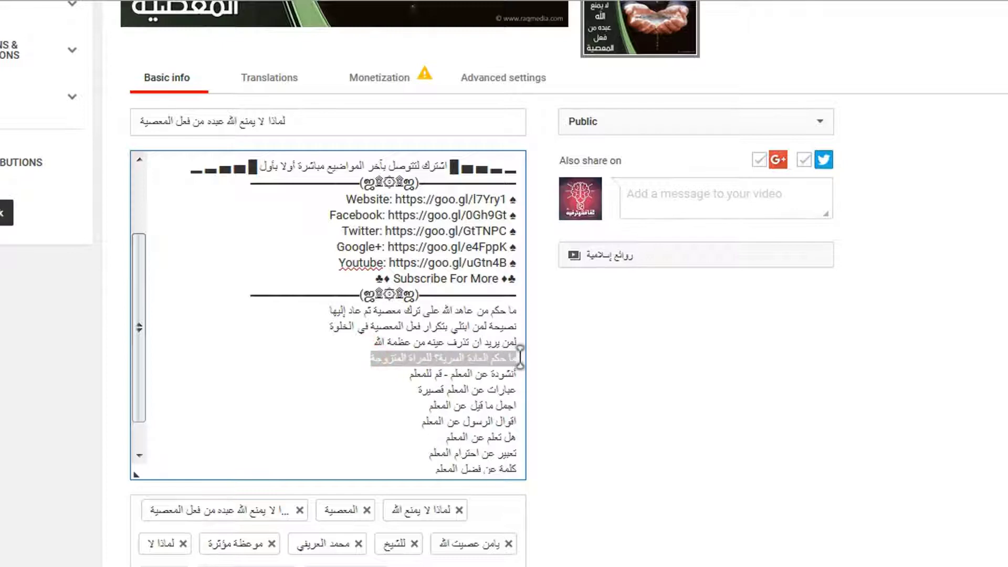
key("BackSpace")
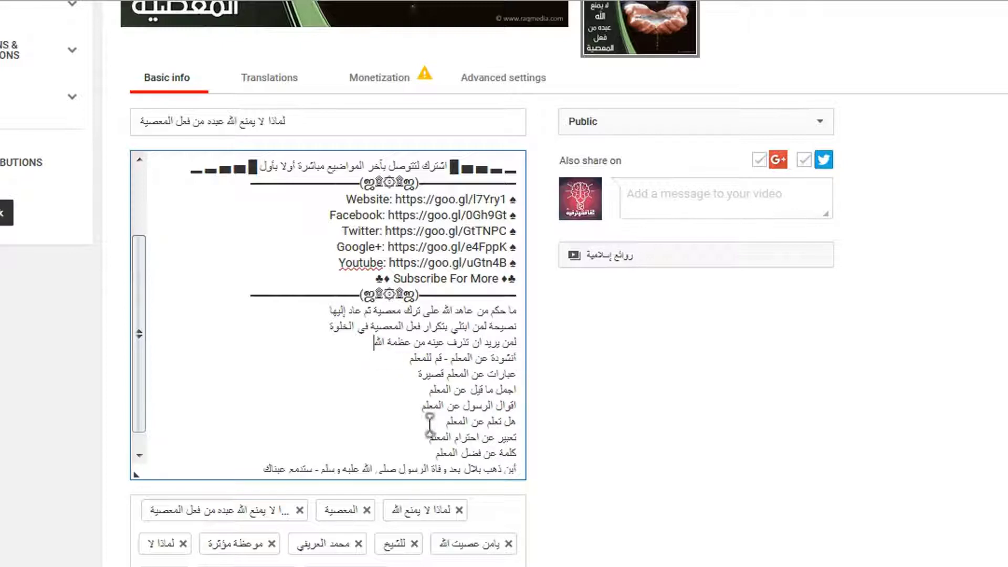
scroll(437, 427, "down", 3)
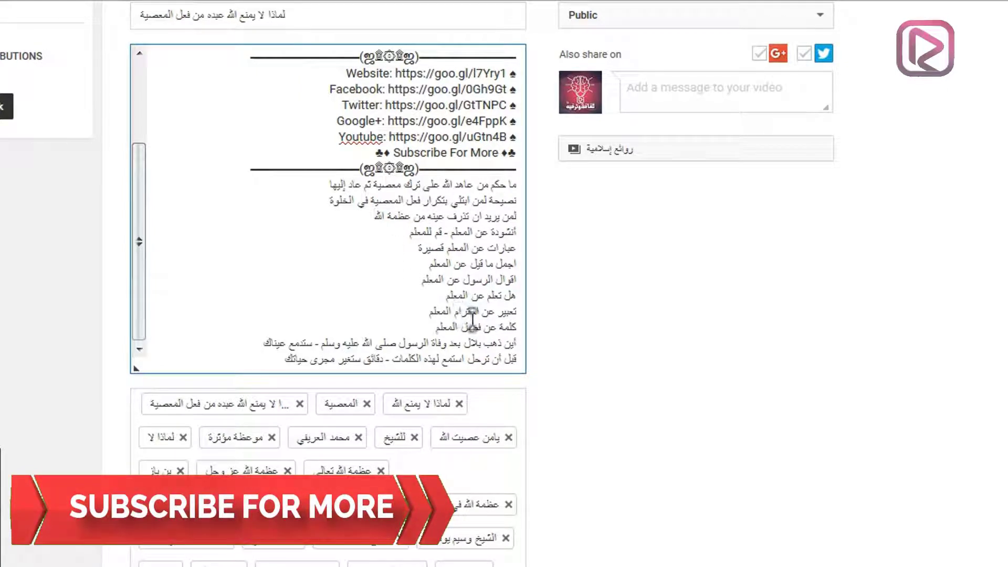
scroll(551, 348, "up", 2)
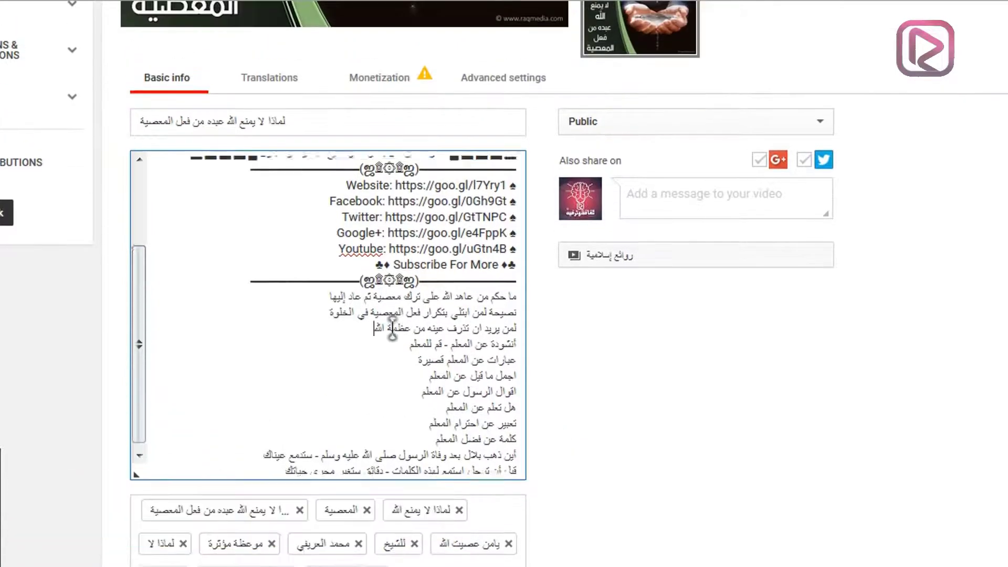
scroll(326, 326, "up", 3)
scroll(458, 386, "down", 1)
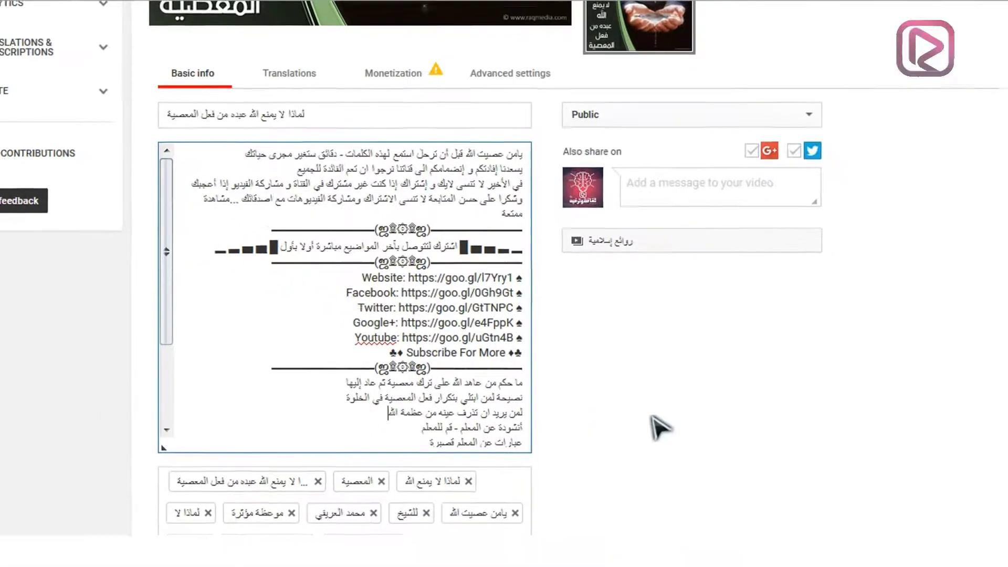
scroll(652, 420, "up", 5)
scroll(882, 394, "up", 3)
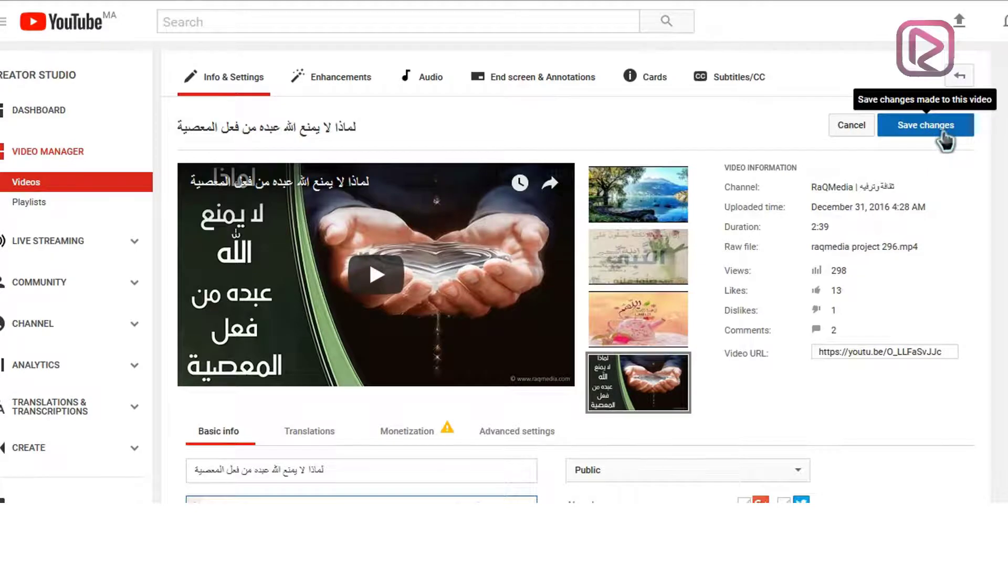
Save the edited description and tags and confirm 'All changes saved'.
left_click(945, 140)
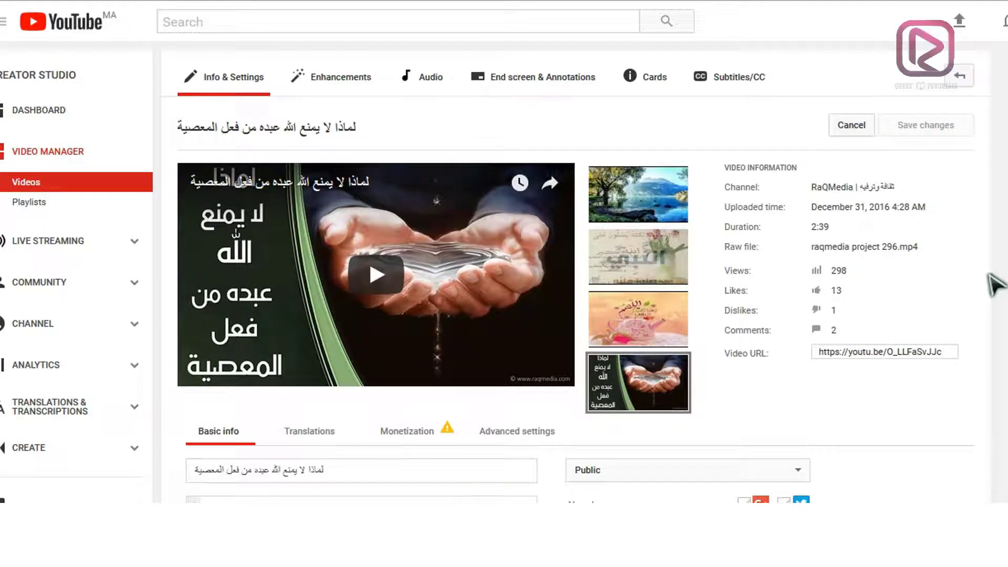
scroll(993, 283, "down", 4)
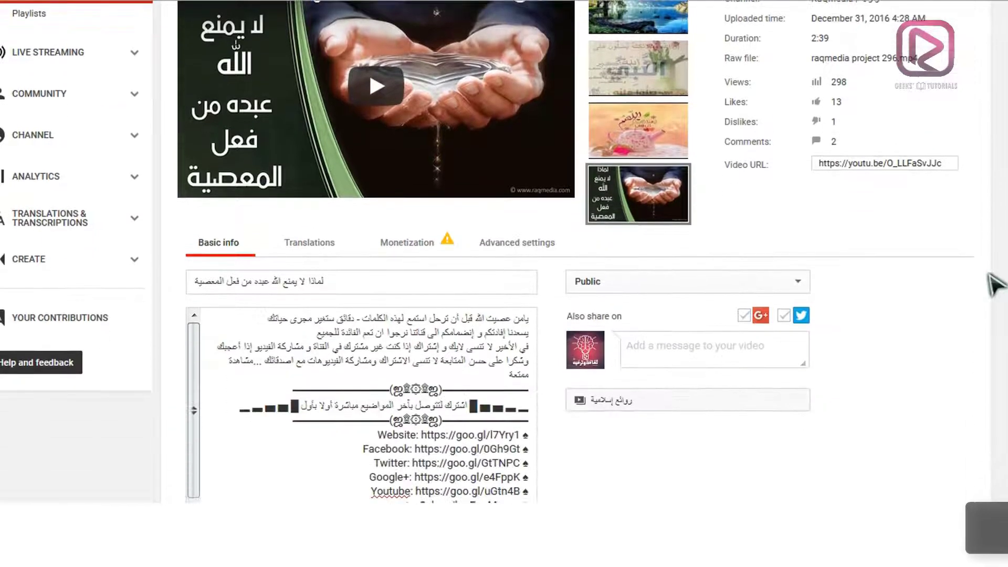
scroll(993, 284, "down", 2)
scroll(993, 283, "down", 3)
scroll(993, 283, "down", 6)
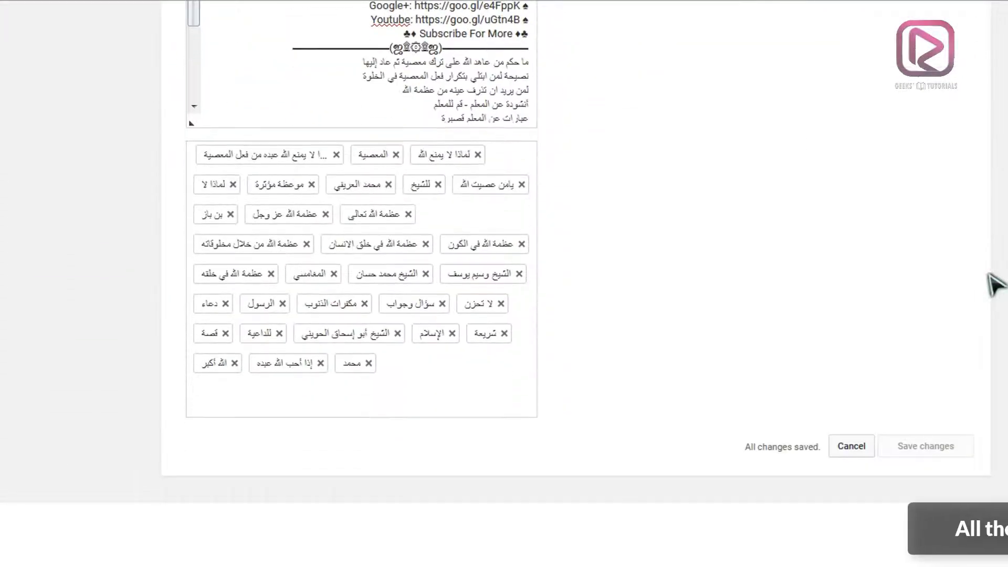
scroll(891, 313, "up", 8)
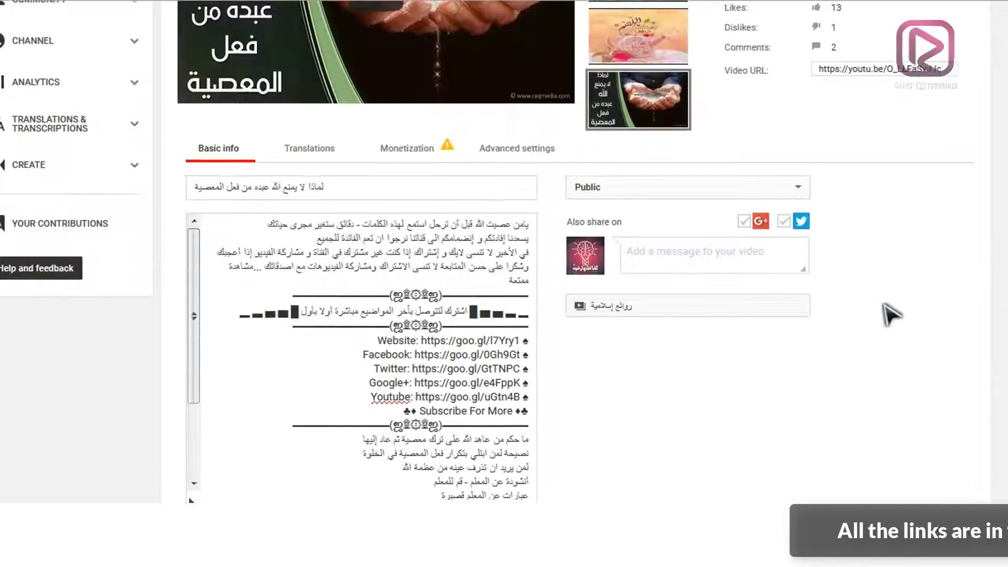
scroll(891, 314, "up", 5)
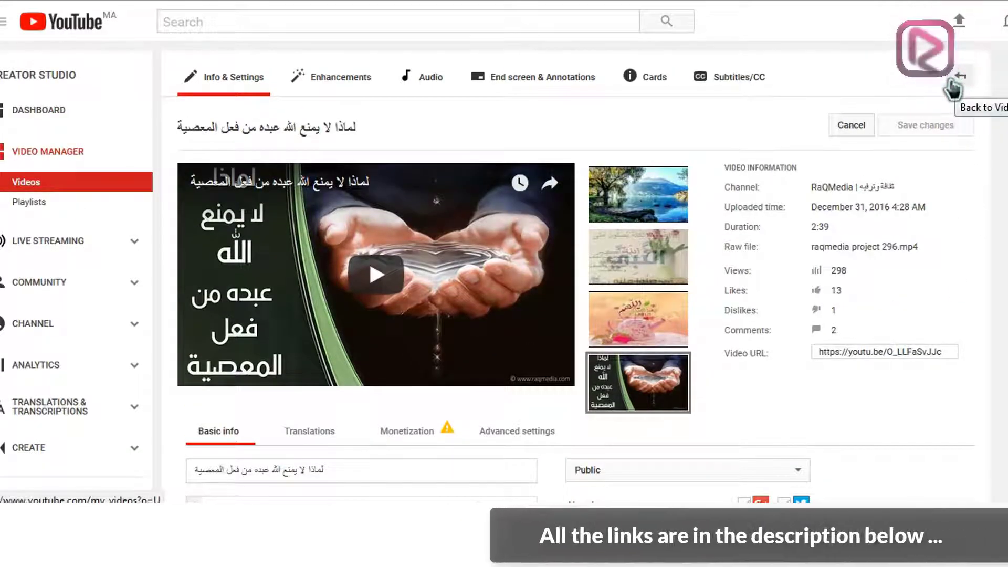
Return to the Video Manager, filter it to 'Limited or no ads', and refresh the list.
left_click(949, 81)
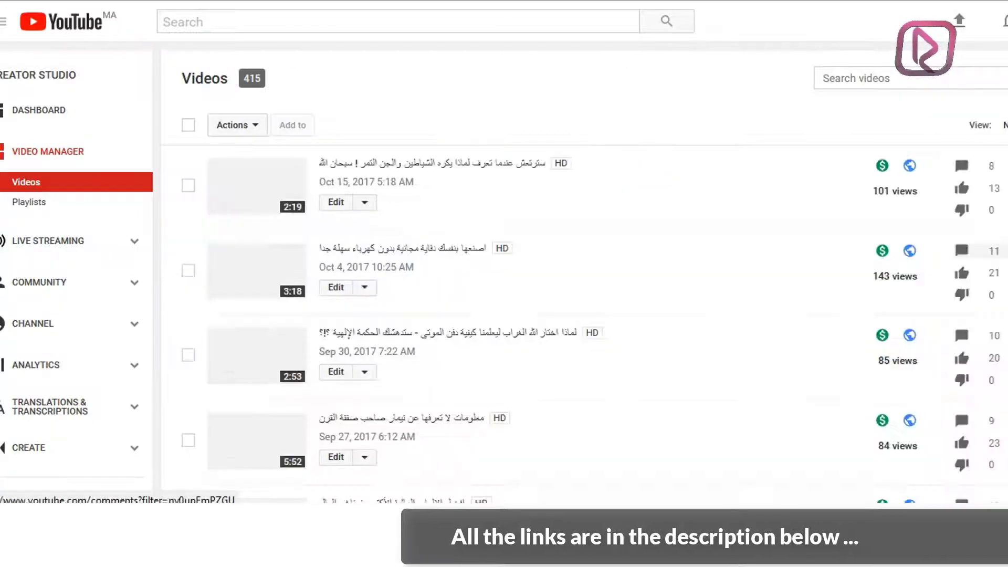
left_click(999, 126)
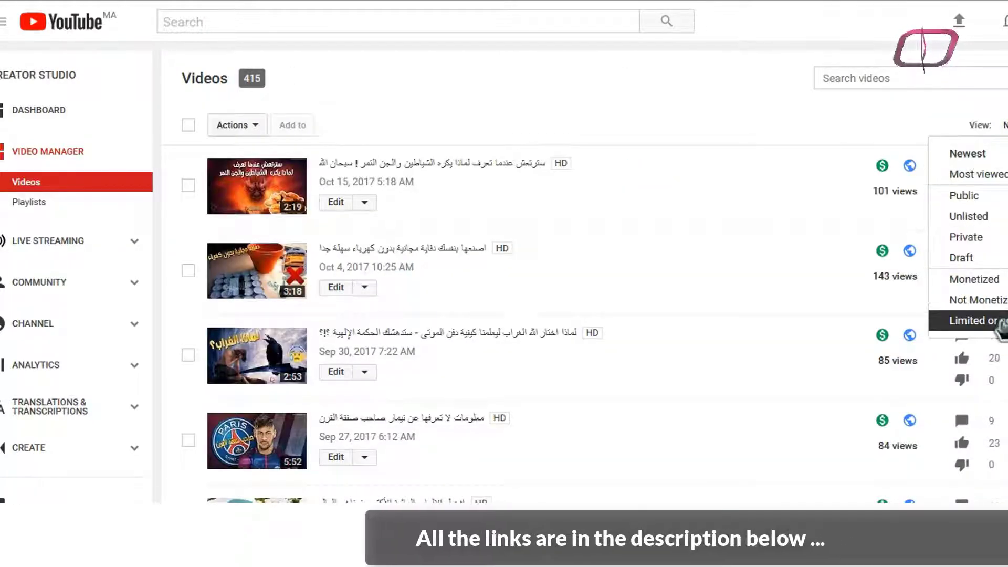
left_click(968, 348)
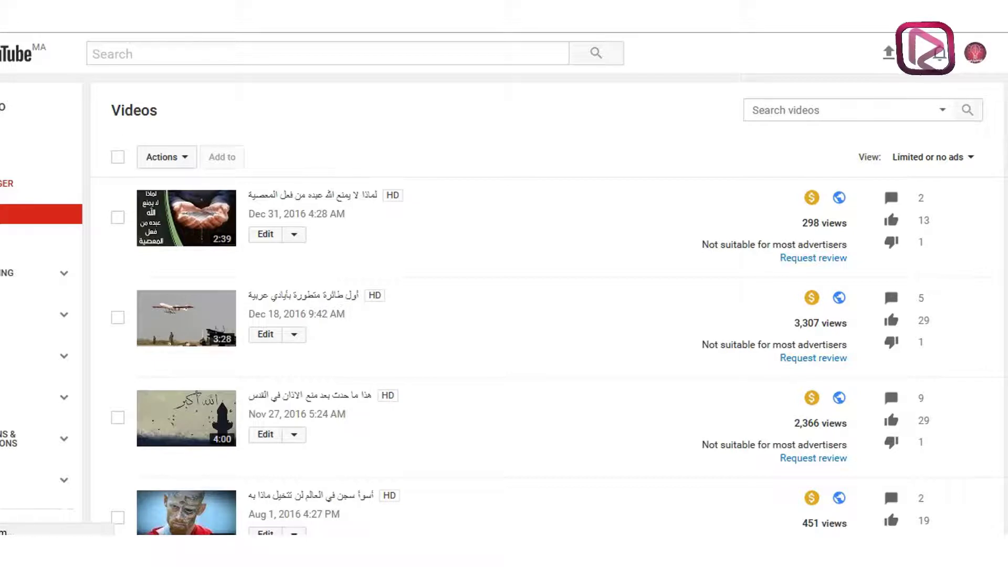
left_click(32, 213)
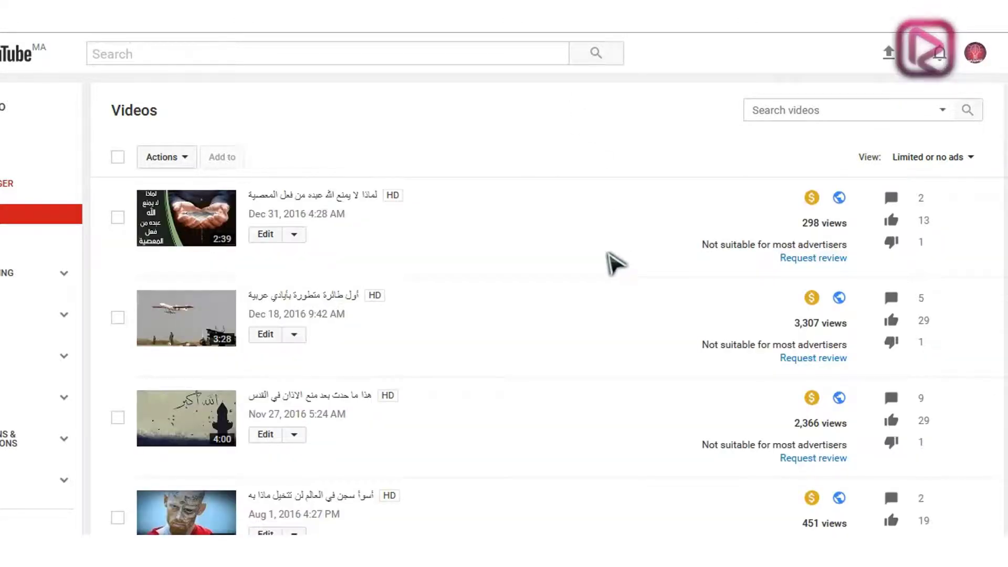
scroll(609, 267, "down", 2)
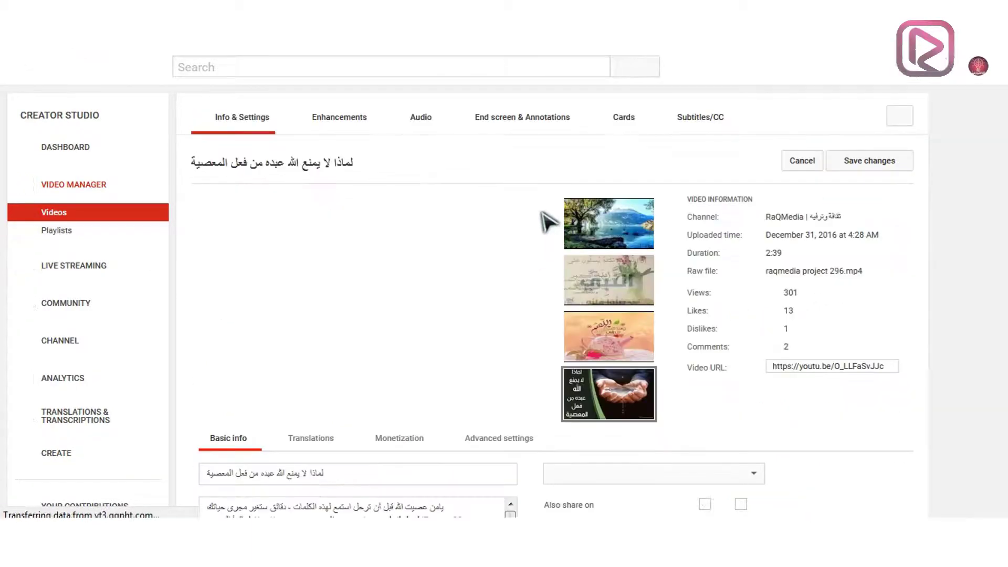
Open the video's Monetization tab and verify the green $ fully-monetized status.
scroll(386, 315, "down", 5)
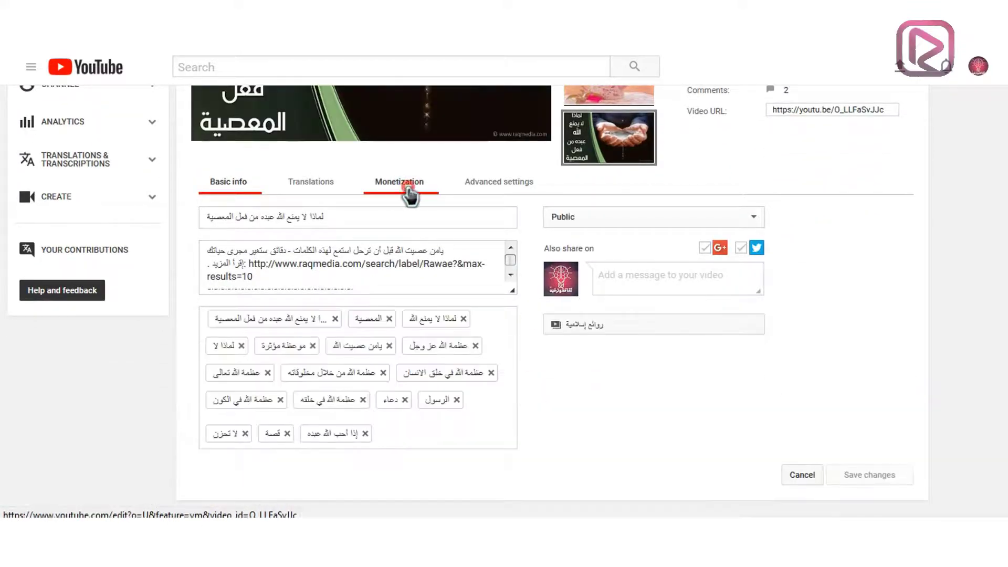
left_click(400, 182)
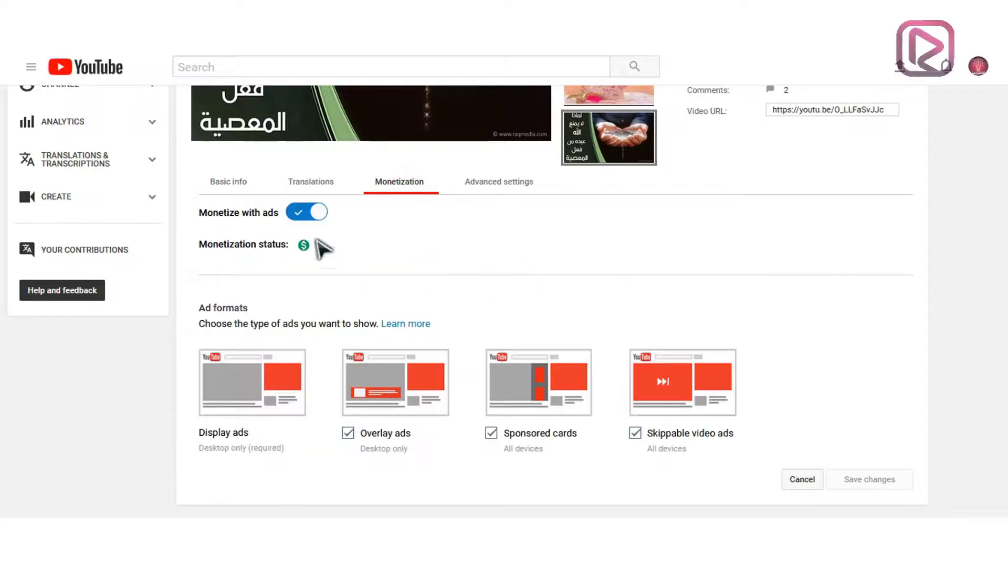
scroll(325, 251, "up", 5)
scroll(410, 447, "up", 2)
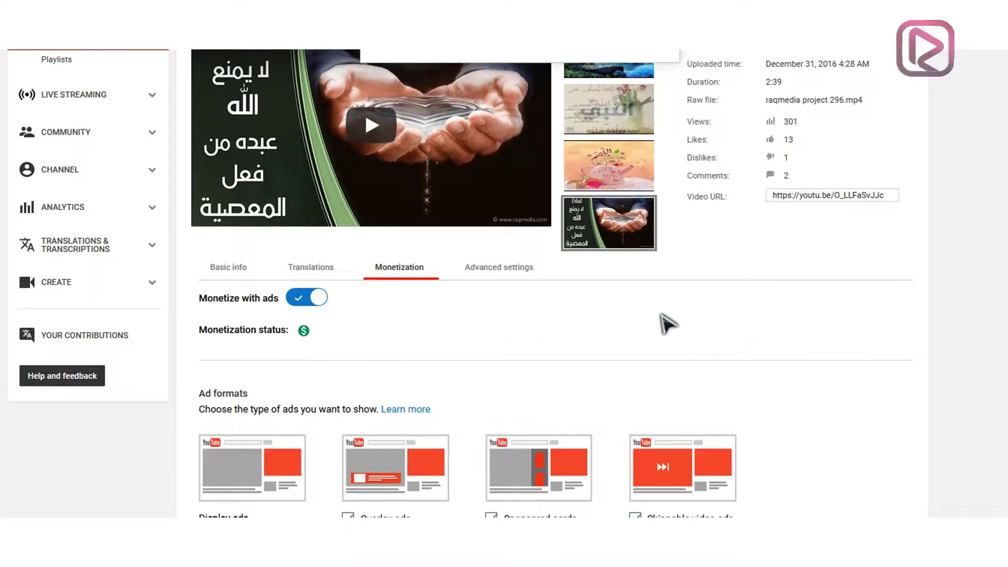
scroll(819, 341, "down", 2)
scroll(821, 343, "down", 1)
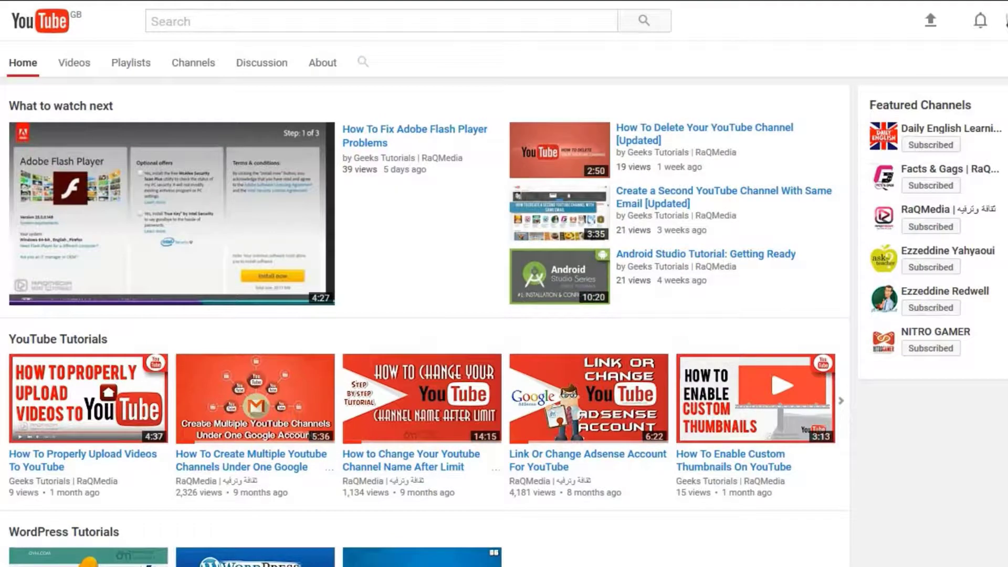
Subscribe to Geeks Tutorials | RaQMedia and set its bell to send all notifications.
scroll(503, 304, "up", 1)
scroll(504, 304, "up", 1)
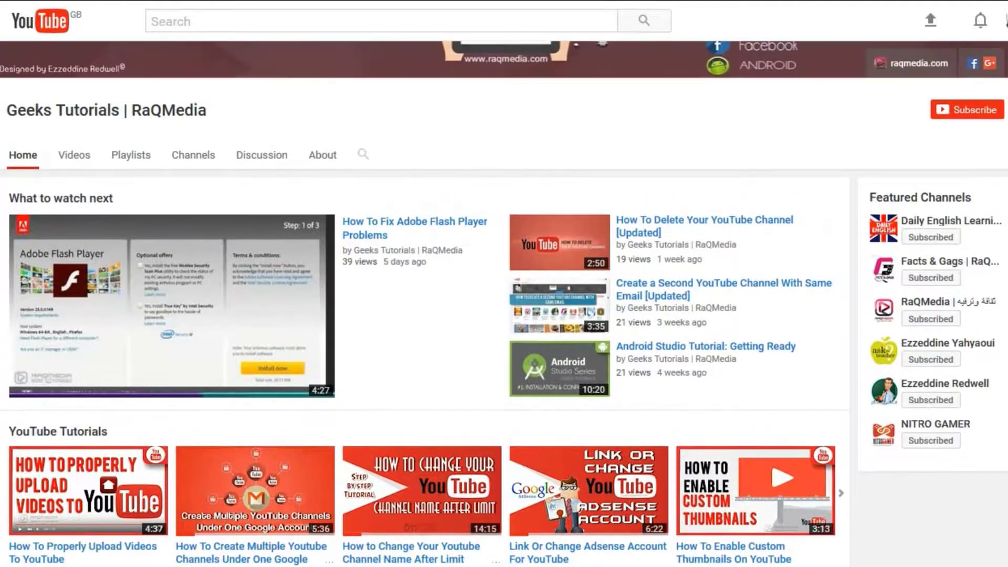
scroll(504, 303, "up", 2)
scroll(504, 304, "up", 1)
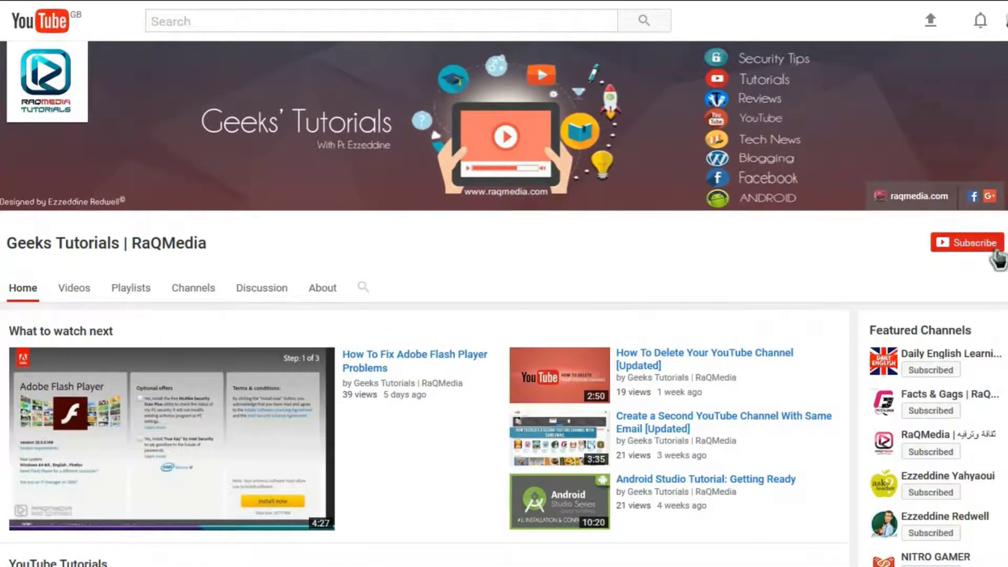
left_click(959, 247)
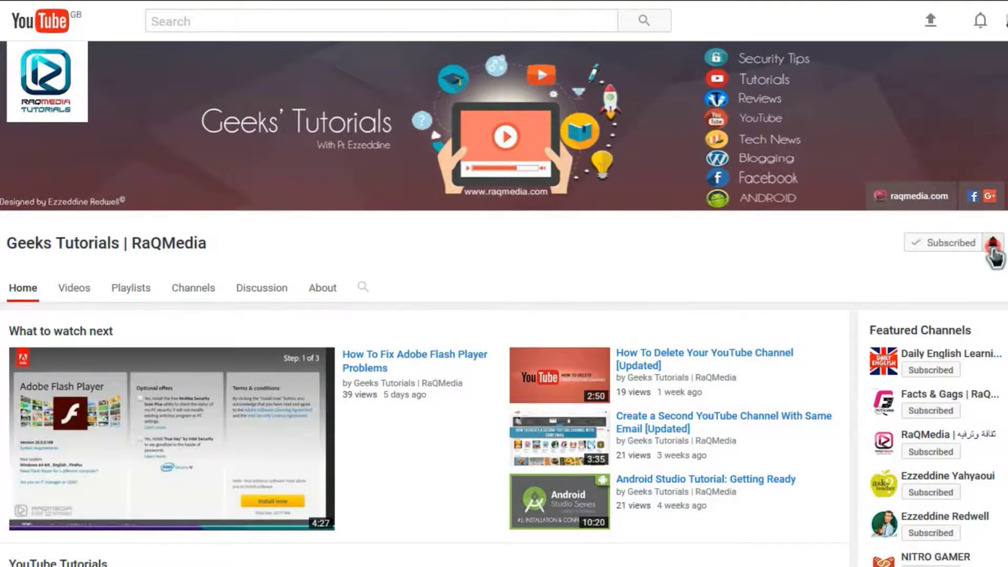
left_click(993, 244)
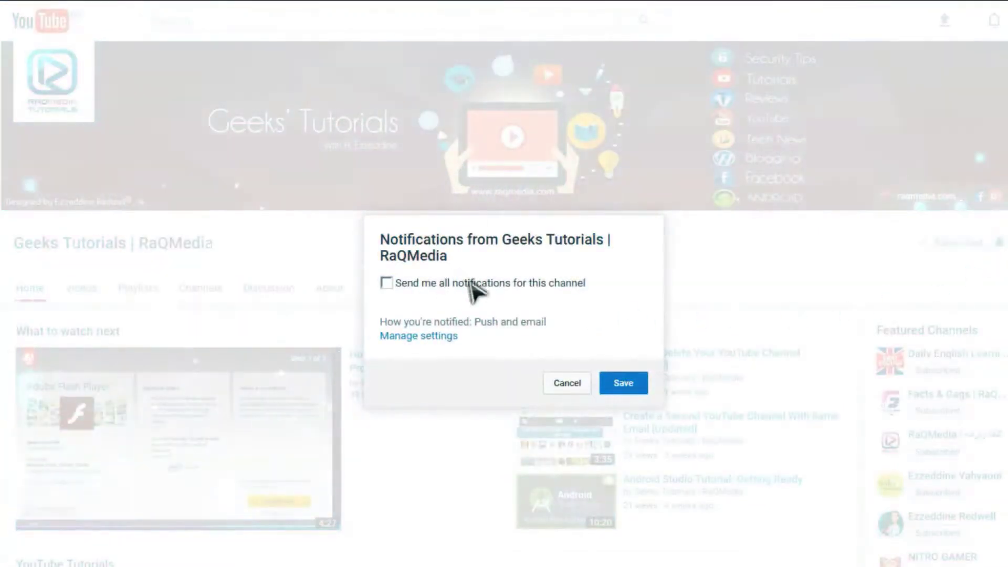
left_click(386, 283)
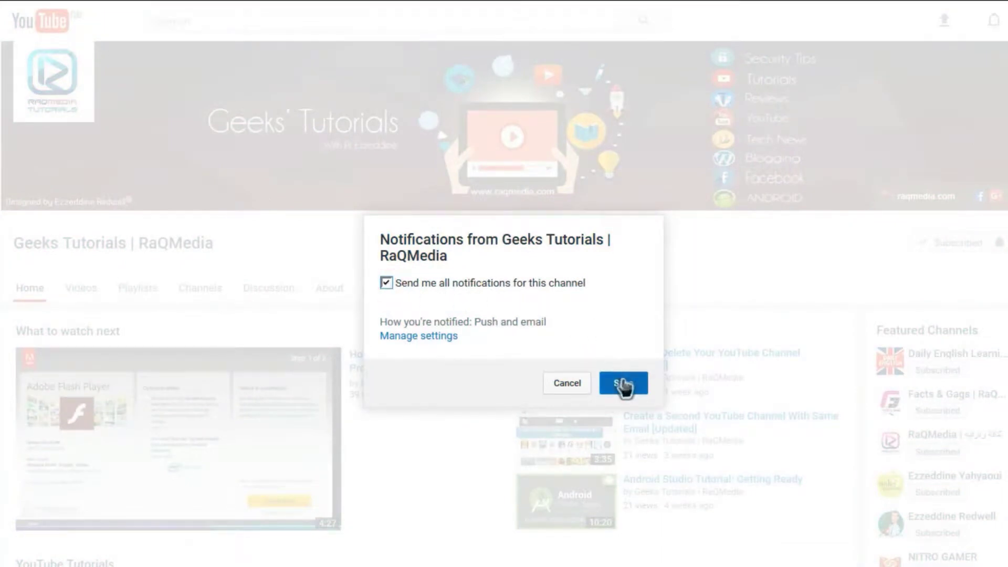